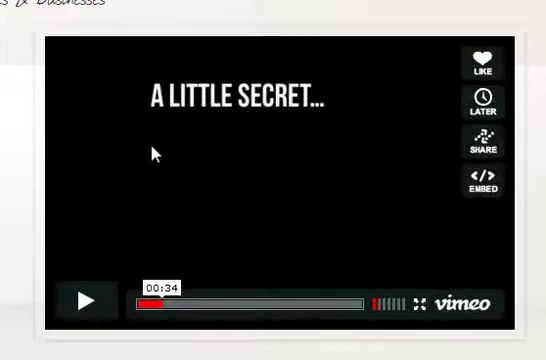
Play the kinetic-typography promo and pause it at 00:56 on the 'People Now' slide
click(84, 301)
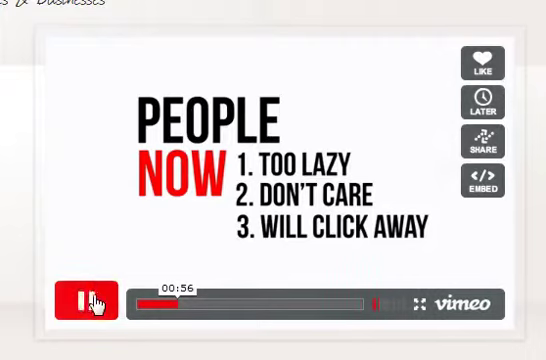
click(94, 301)
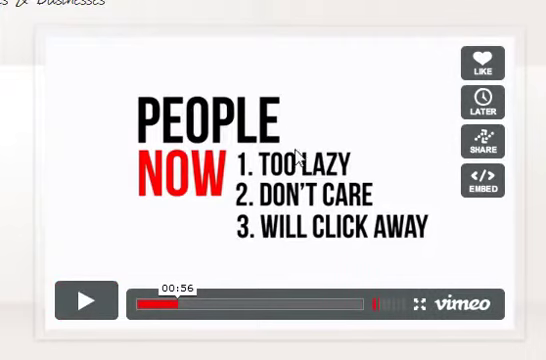